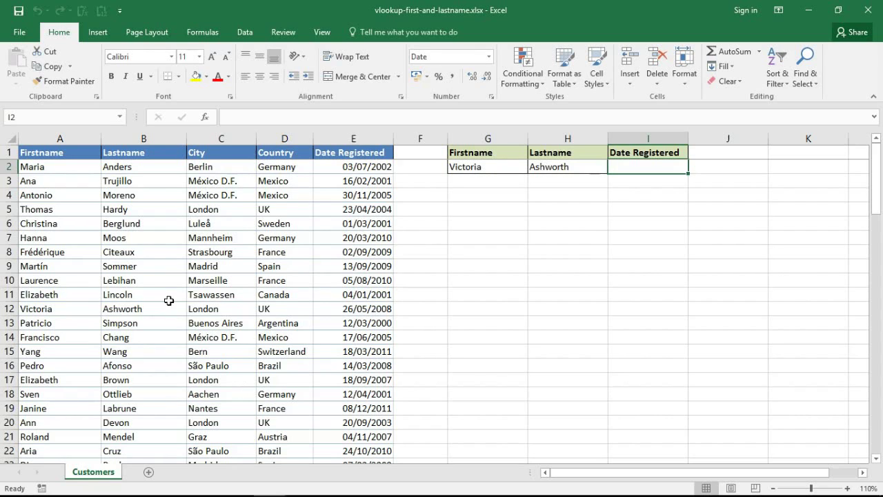
Insert a new empty column before Firstname and head it 'Name' in A1.
right_click(82, 133)
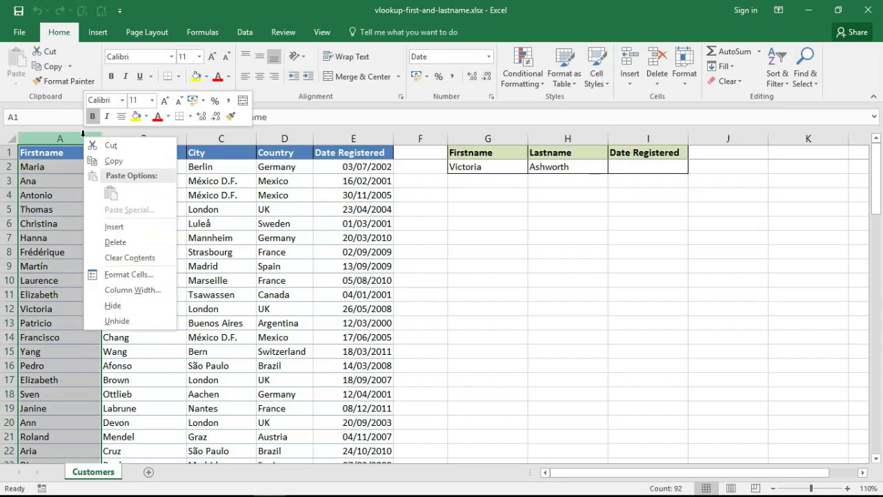
left_click(128, 233)
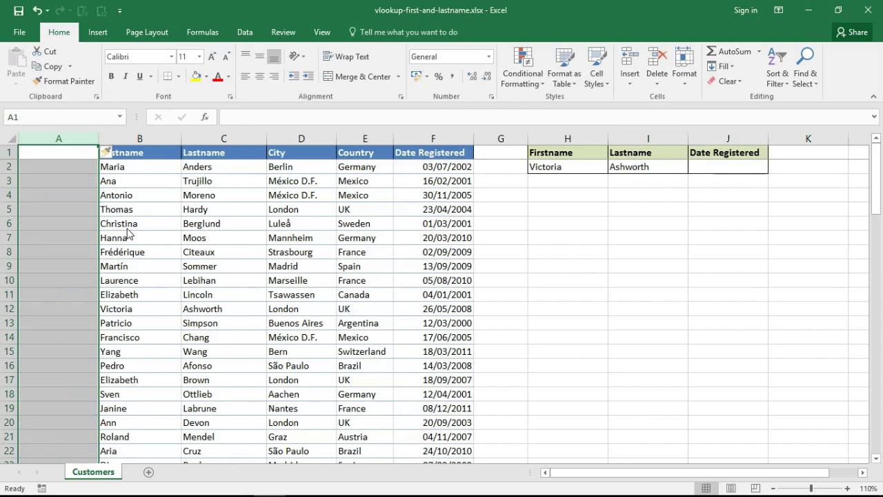
left_click(75, 156)
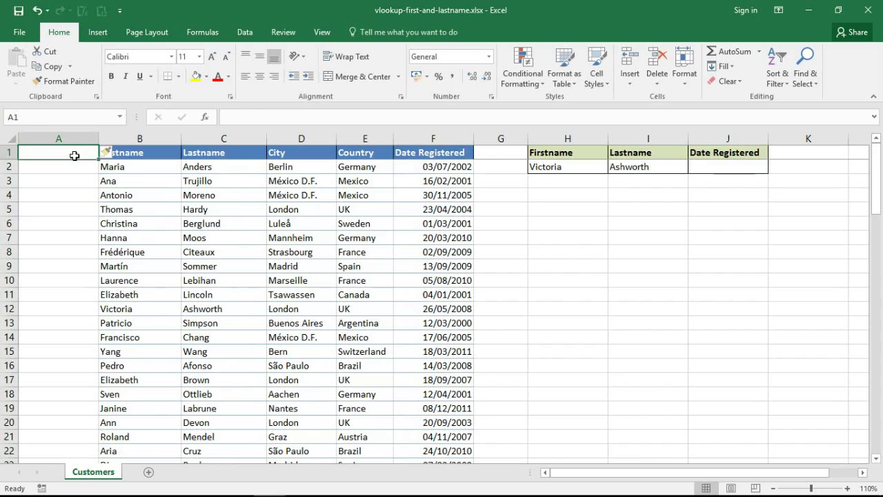
type("Name")
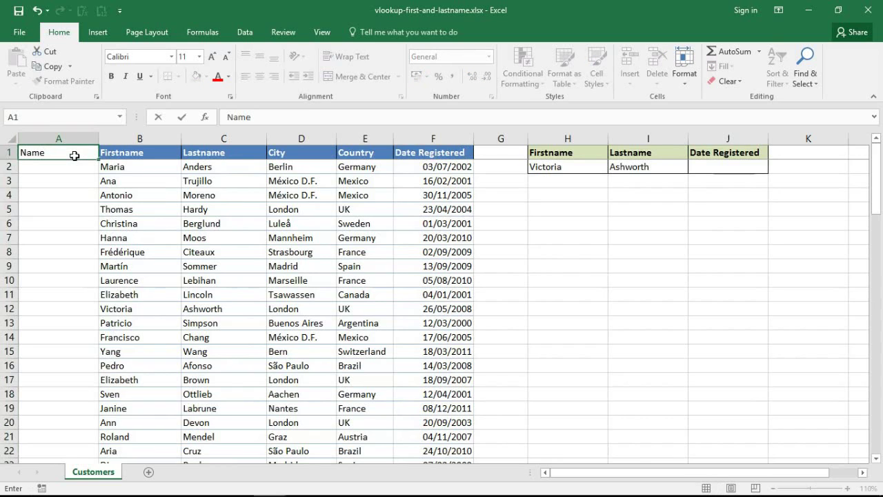
key("Tab")
key("Down")
key("Left")
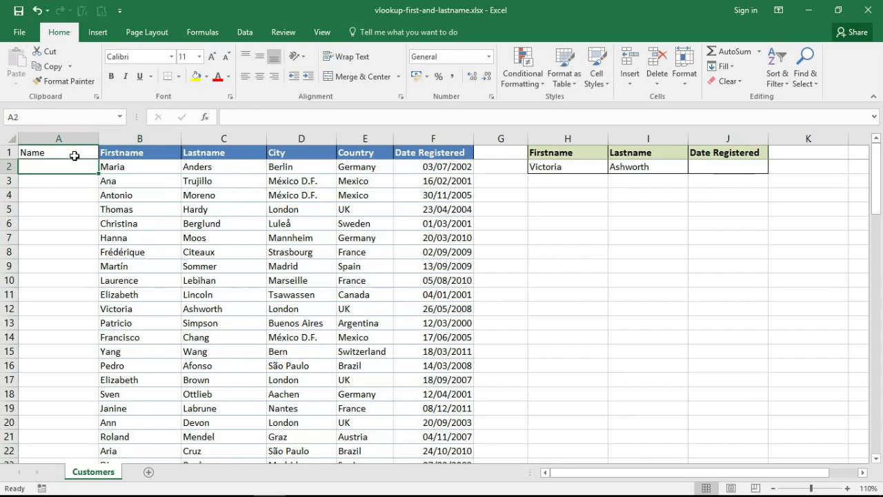
Enter =B2&C2 in A2 to join the first and last name.
type("=")
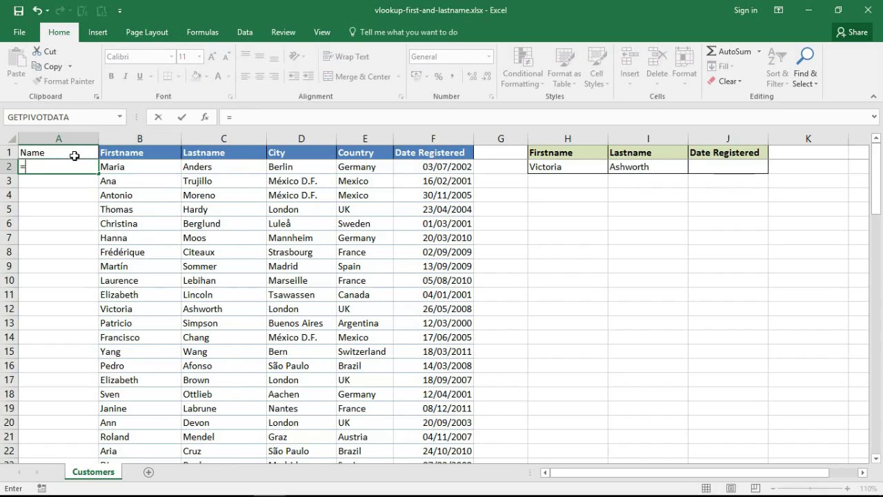
left_click(119, 167)
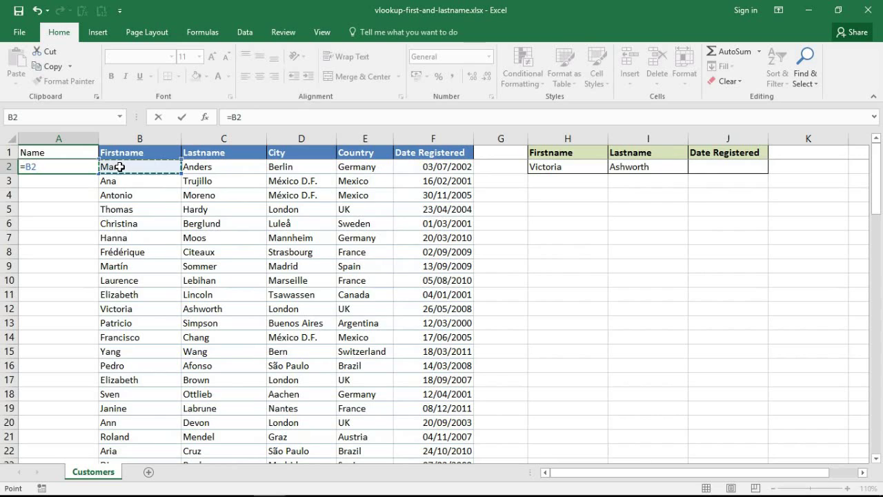
type("&")
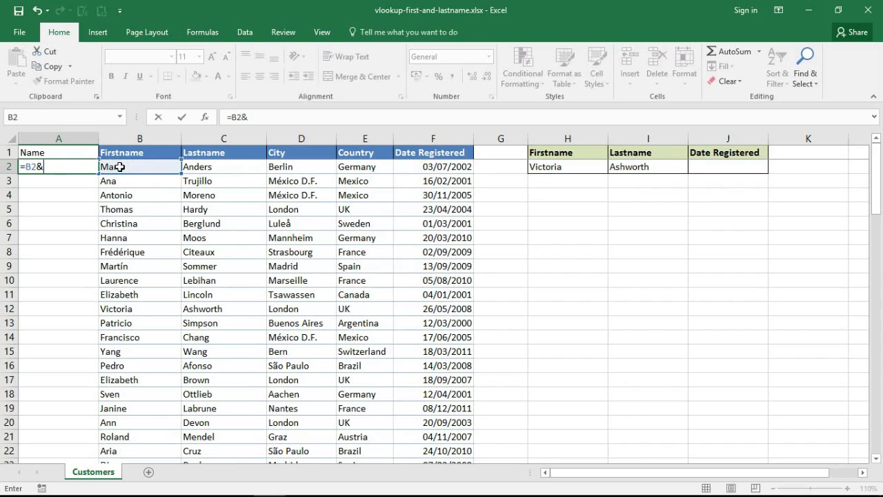
left_click(119, 167)
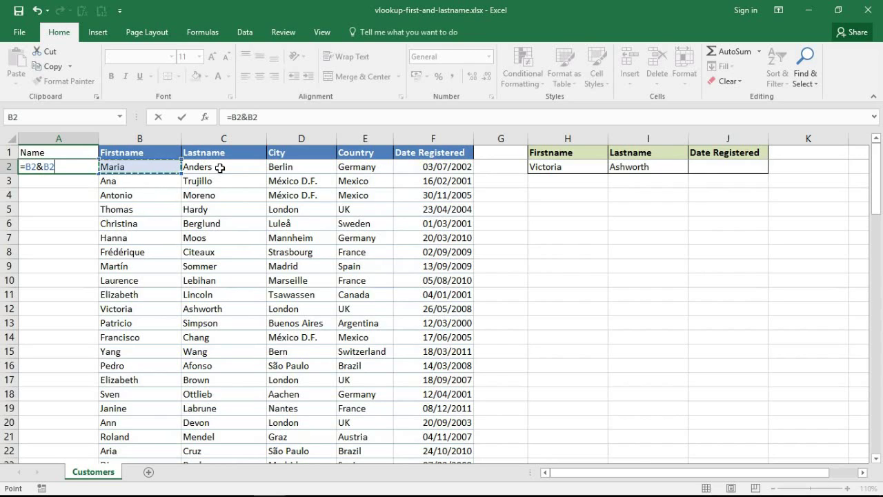
left_click(220, 167)
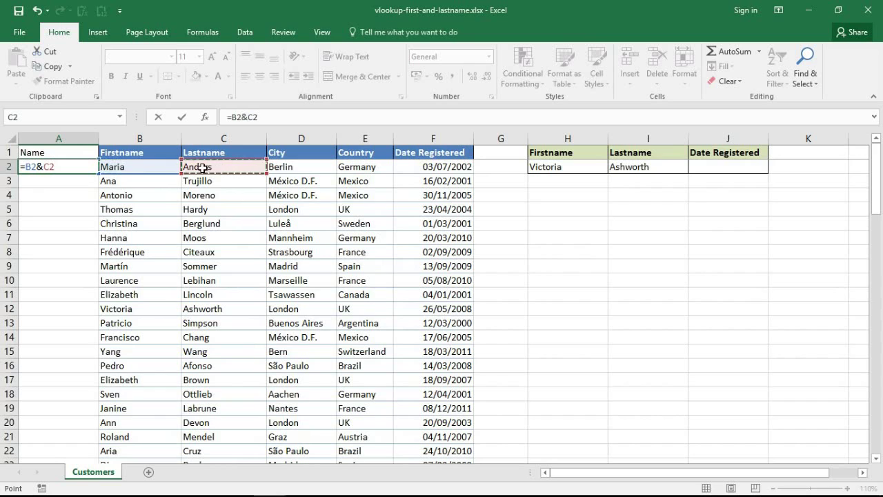
left_click(22, 167)
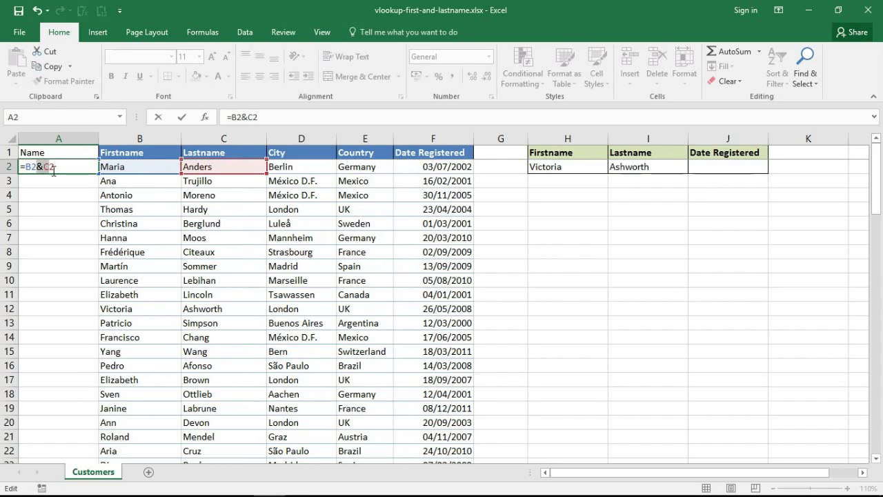
left_click(43, 168)
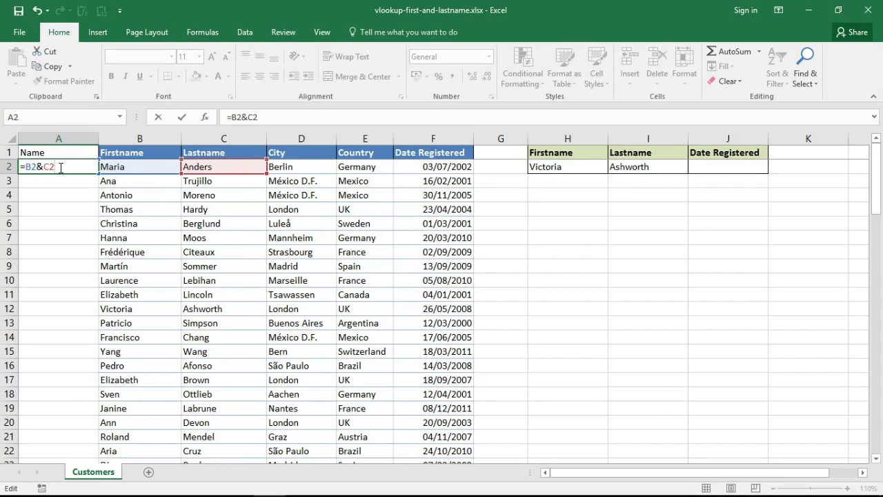
key("Return")
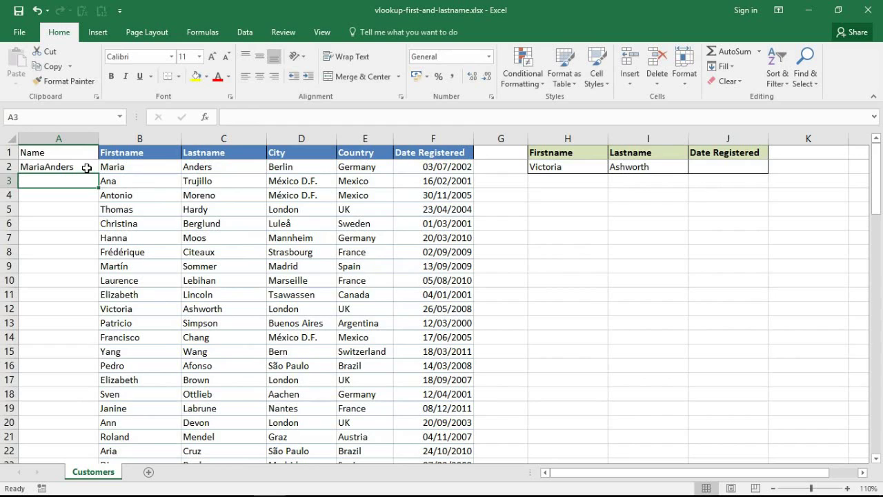
Fill the A2 formula down the Name column and copy the Firstname header's formatting to A1.
left_click(86, 168)
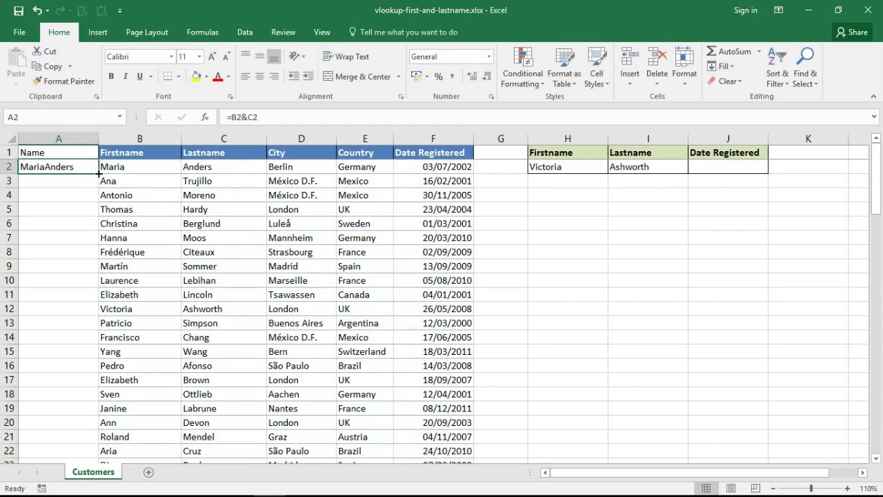
double_click(99, 174)
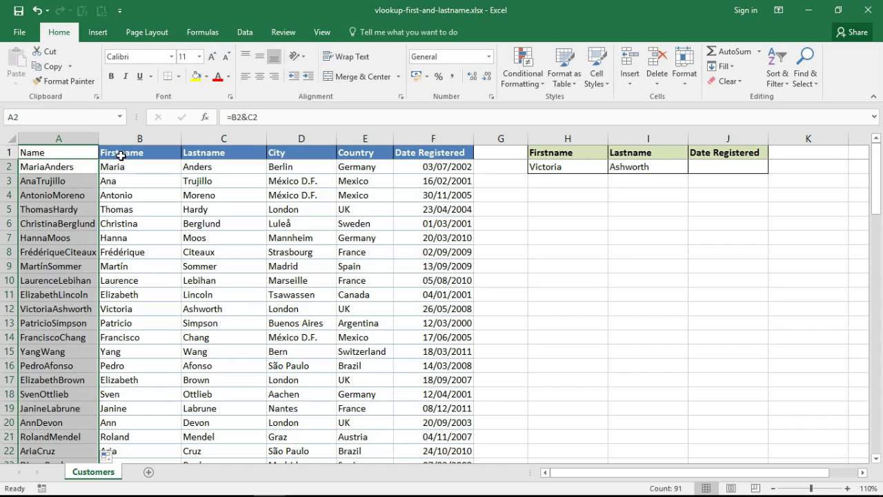
left_click(121, 156)
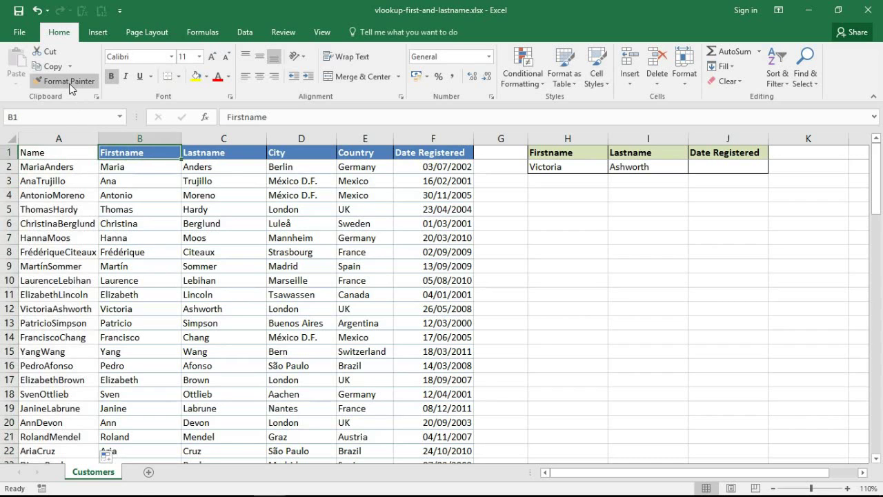
left_click(69, 81)
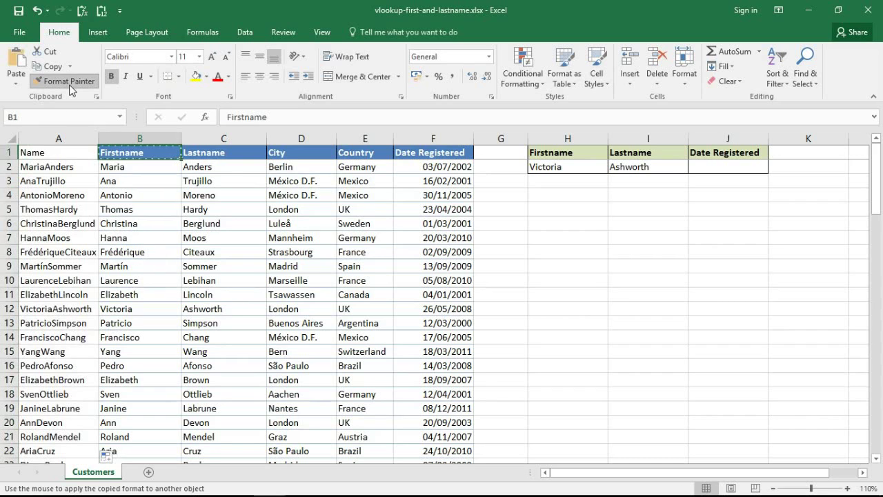
left_click(69, 151)
left_click(96, 178)
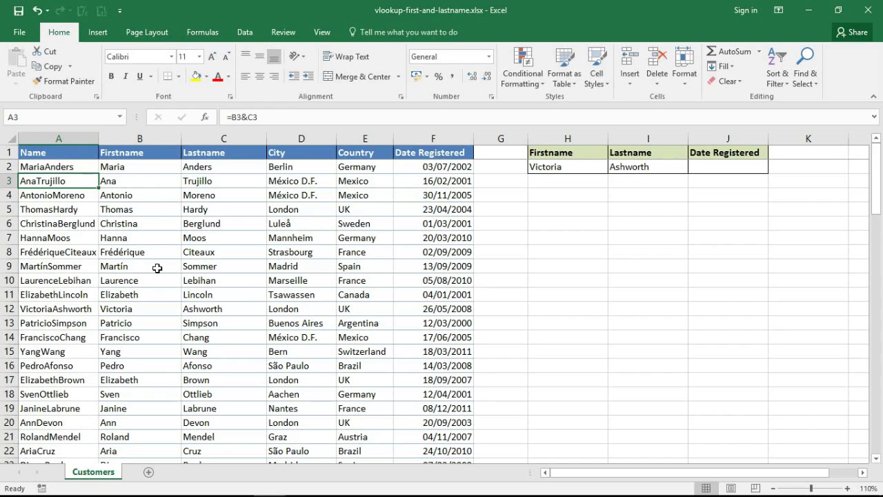
Select the joined names in A2:A7 and locate row 12 to review the results.
left_click(74, 166)
left_click_drag(70, 202, 77, 241)
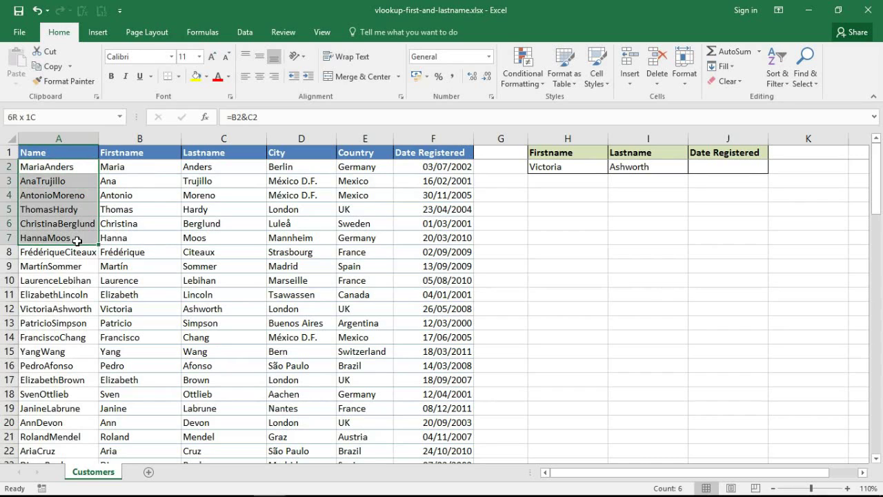
left_click_drag(77, 240, 77, 240)
left_click(120, 308)
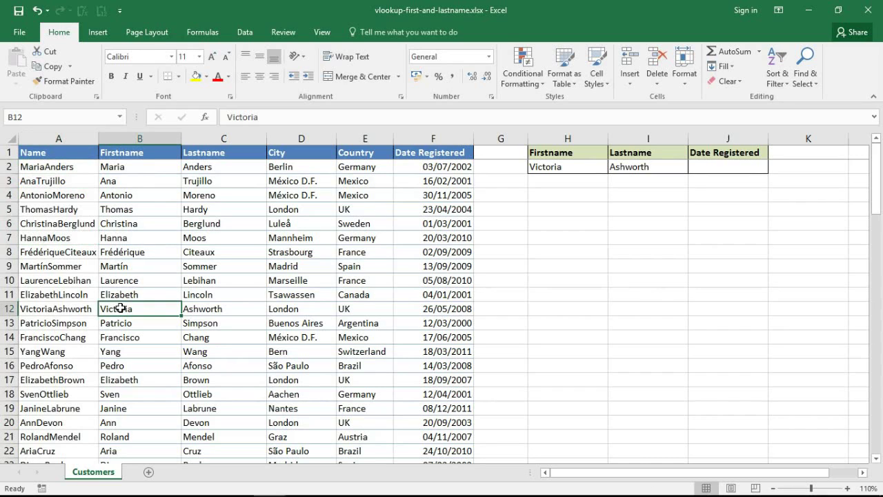
Zoom the sheet in and start a =VLOOKUP( formula in J2.
left_click(721, 171)
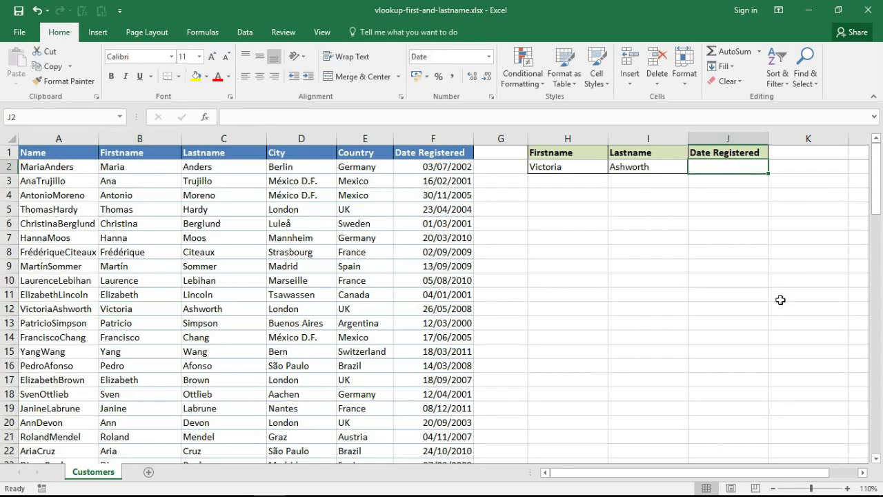
left_click(847, 487)
left_click(848, 488)
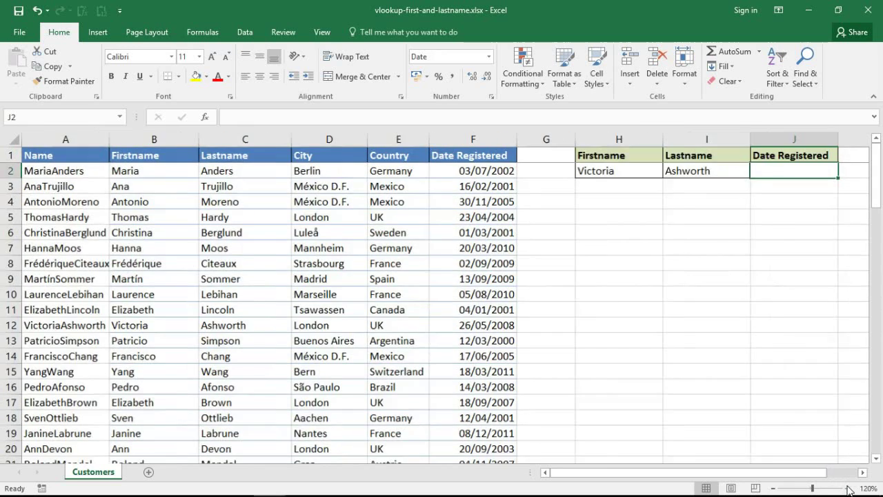
left_click(849, 487)
left_click(848, 487)
left_click(848, 487)
left_click(848, 487)
left_click(848, 488)
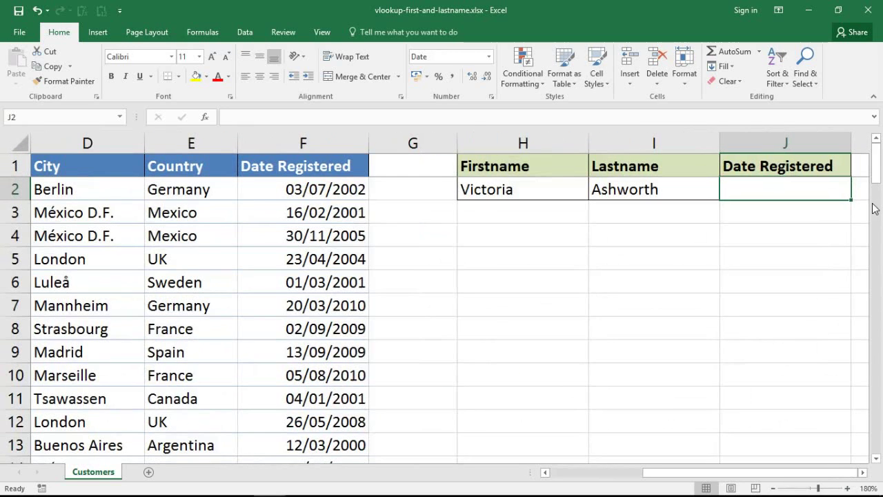
left_click(863, 473)
left_click(863, 473)
type("=vl")
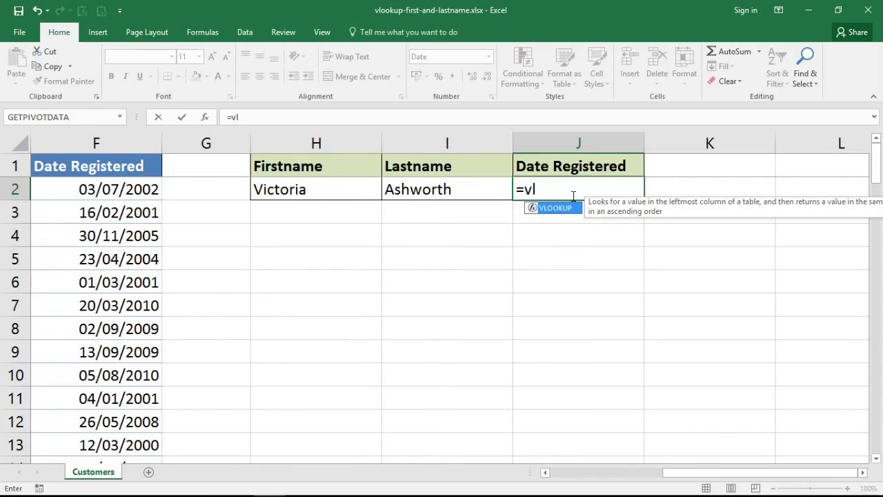
key("Tab")
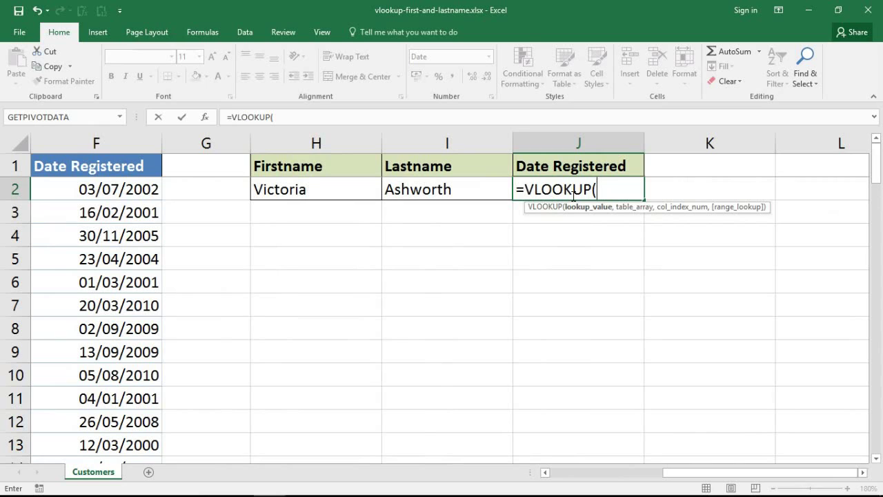
Use H2&I2 as the lookup value, followed by a comma.
left_click(348, 189)
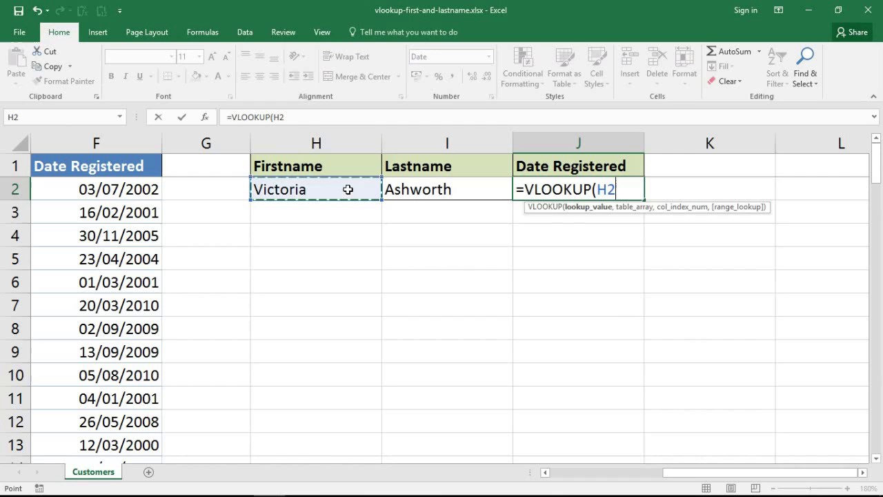
type("&")
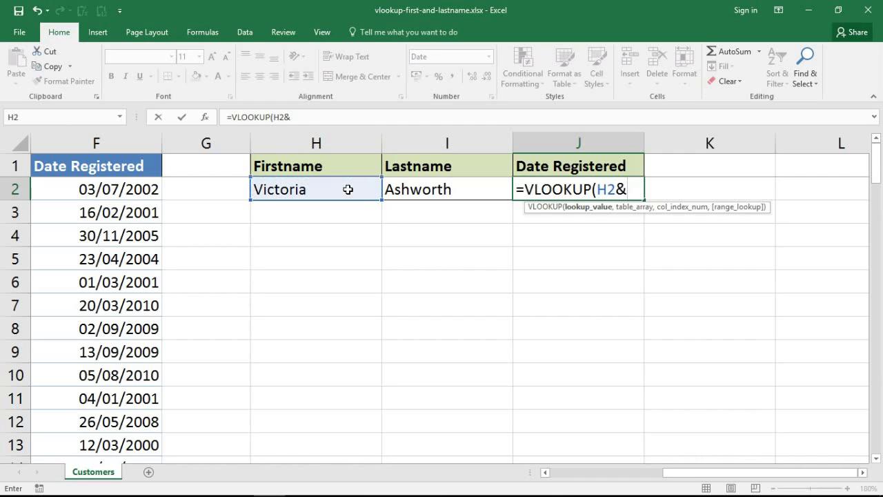
left_click(397, 190)
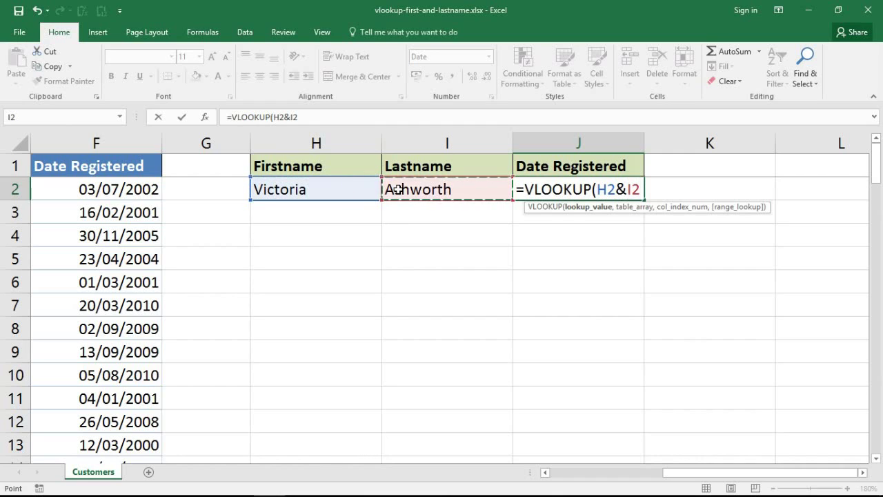
type(",")
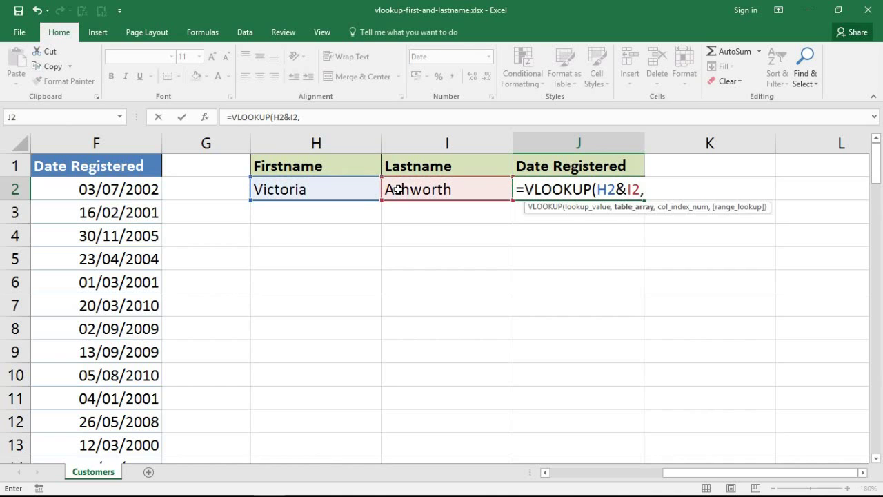
Select columns A through F as the VLOOKUP table array.
left_click(96, 143)
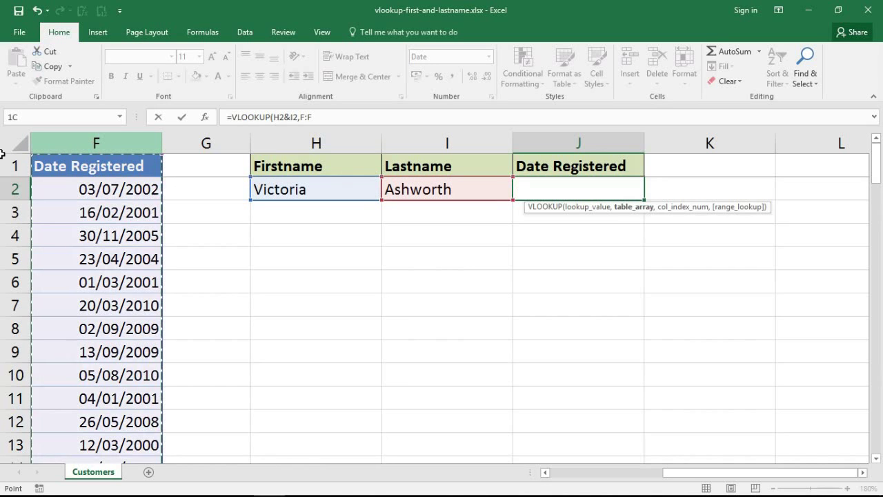
left_click_drag(3, 154, 3, 150)
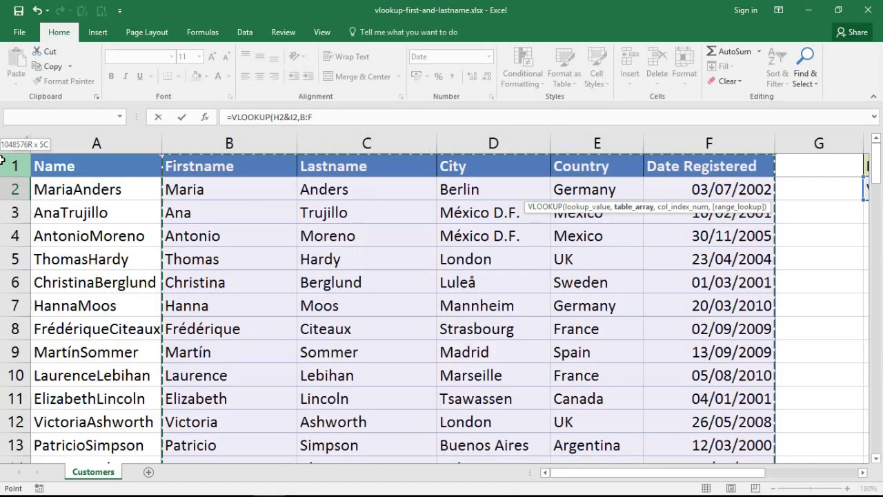
left_click(862, 472)
left_click(863, 473)
left_click(863, 473)
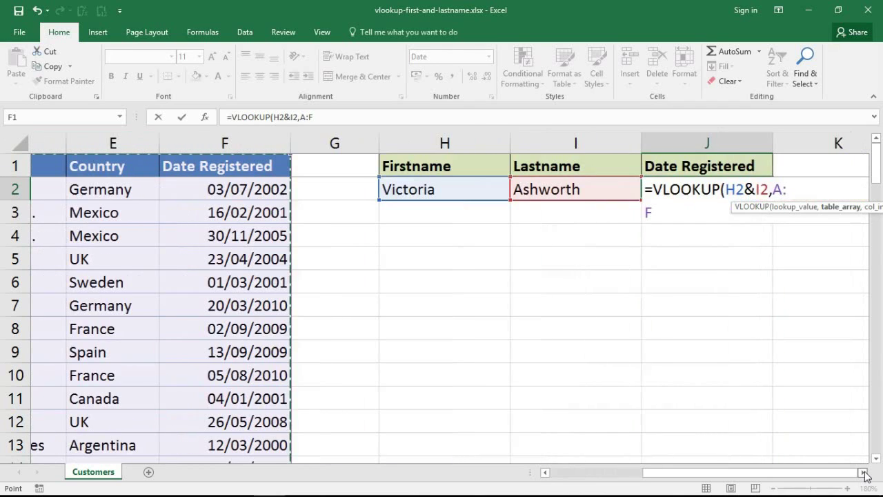
left_click(863, 473)
left_click(864, 473)
left_click(863, 473)
left_click(863, 472)
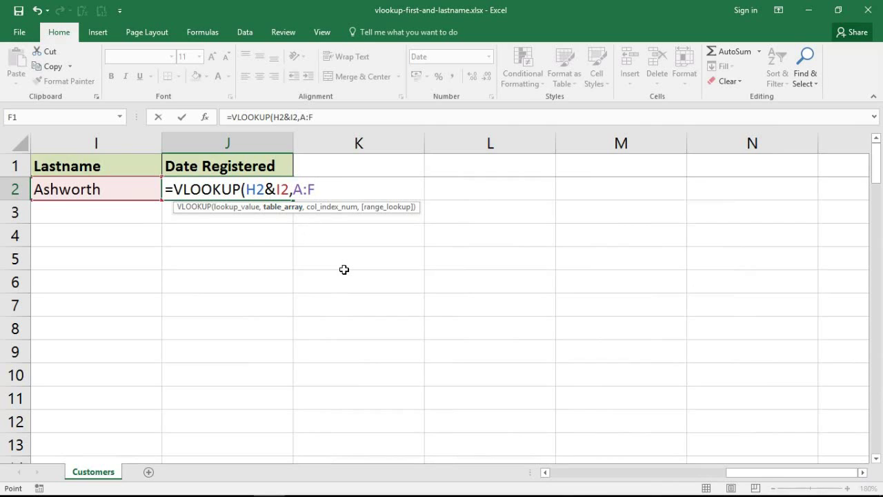
Add column index 6 and exact match false, committing =VLOOKUP(H2&I2,A:F,6,false) in J2.
type(",")
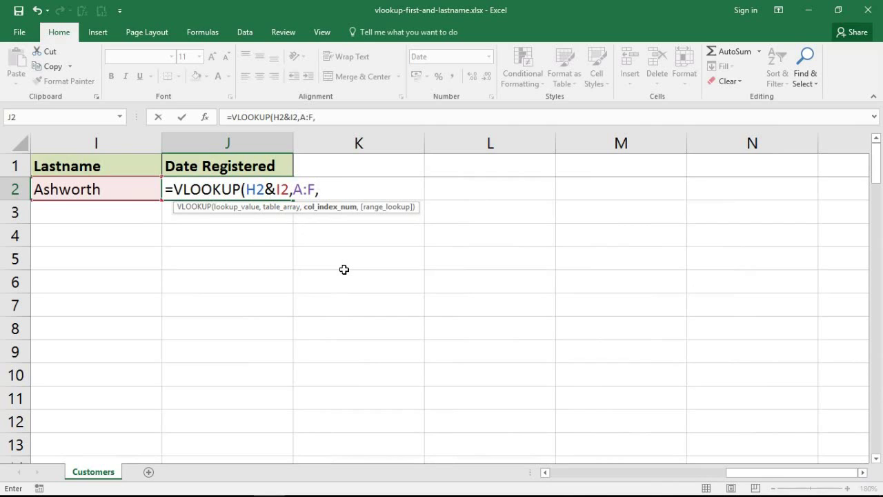
type("6")
type(",f")
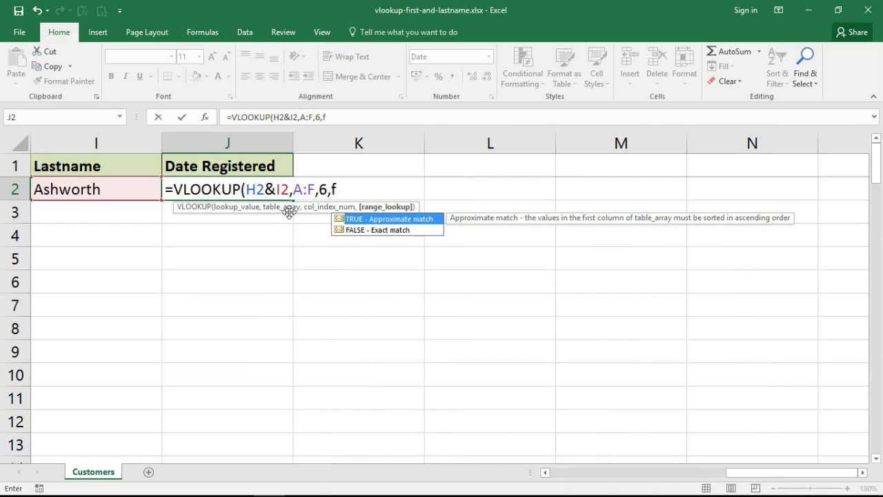
type("alse)")
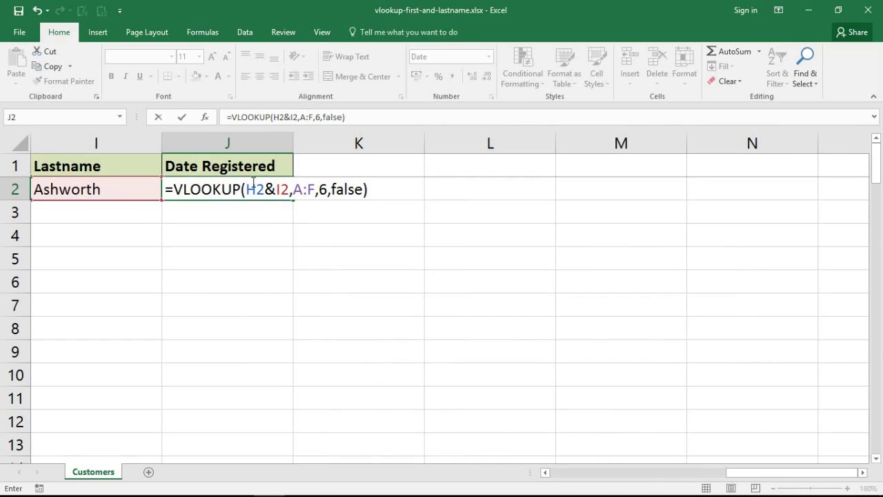
left_click_drag(247, 191, 289, 196)
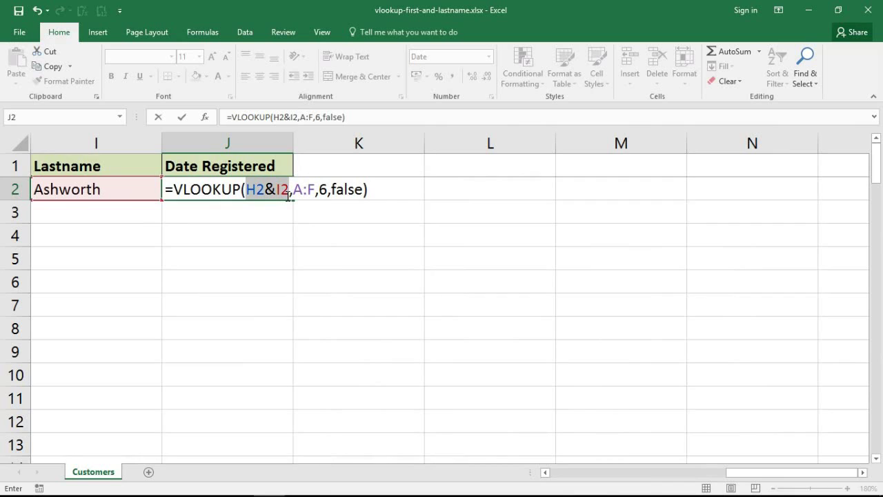
left_click(364, 191)
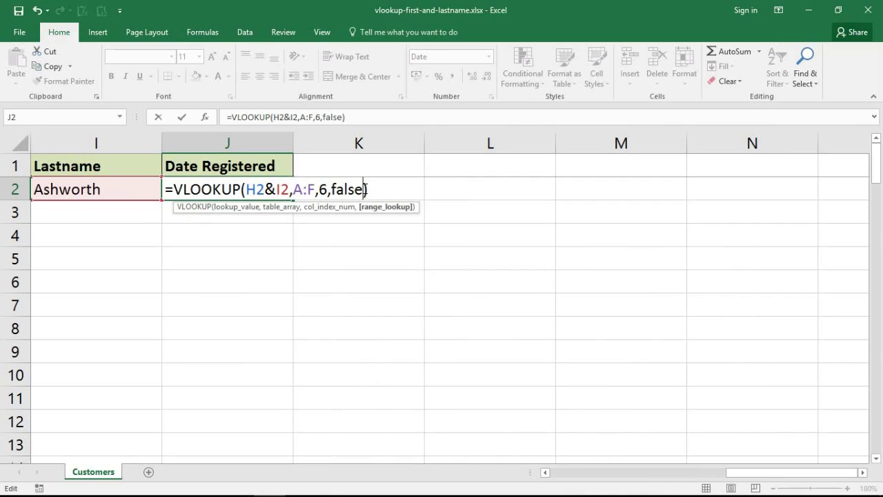
key("Return")
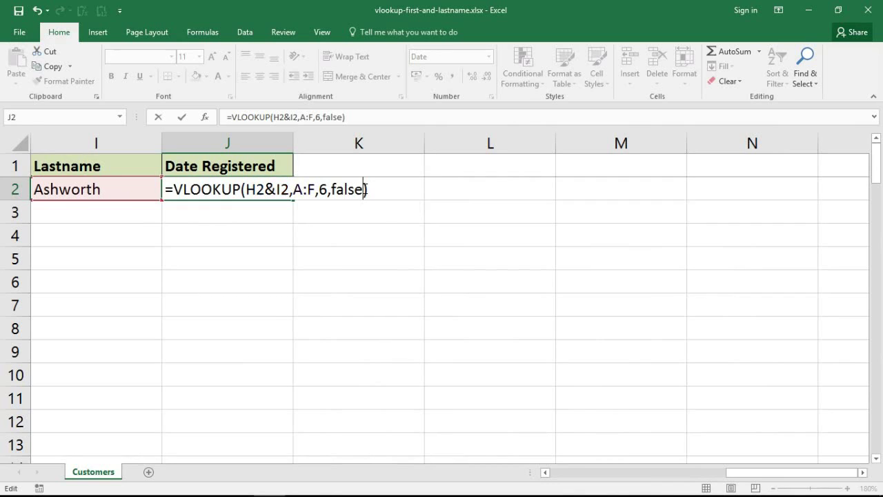
left_click(545, 473)
left_click(546, 473)
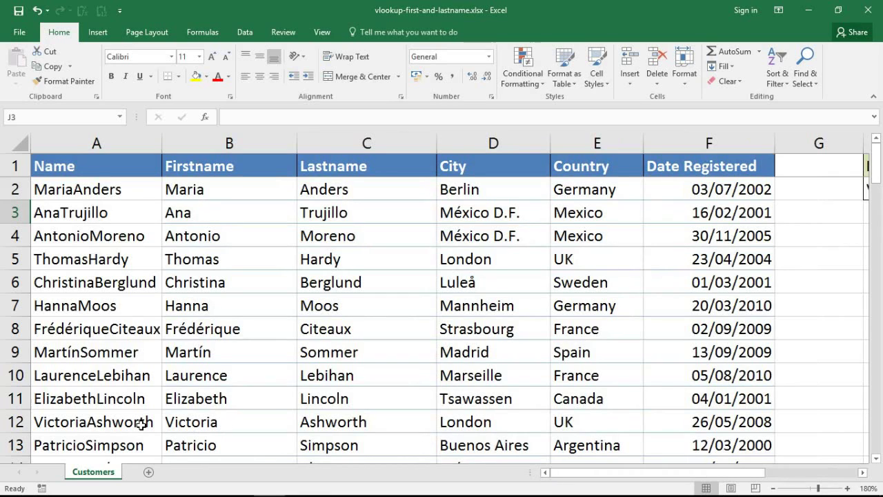
left_click_drag(144, 425, 685, 426)
left_click(309, 415)
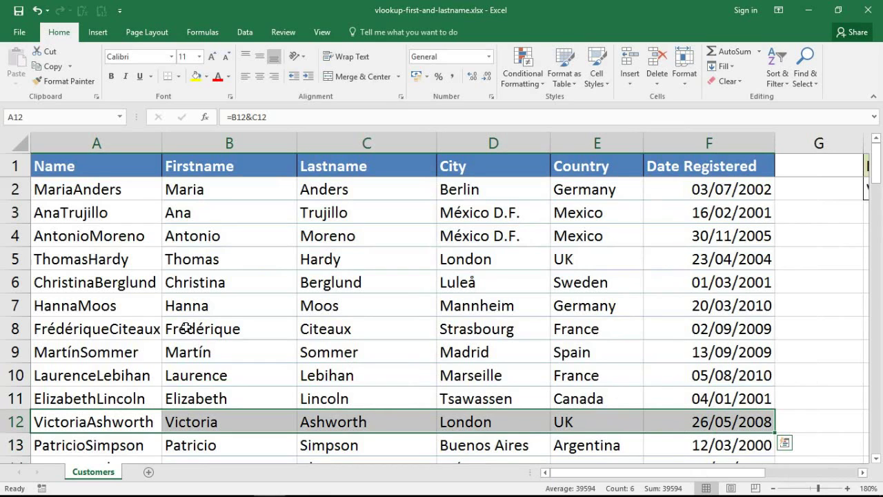